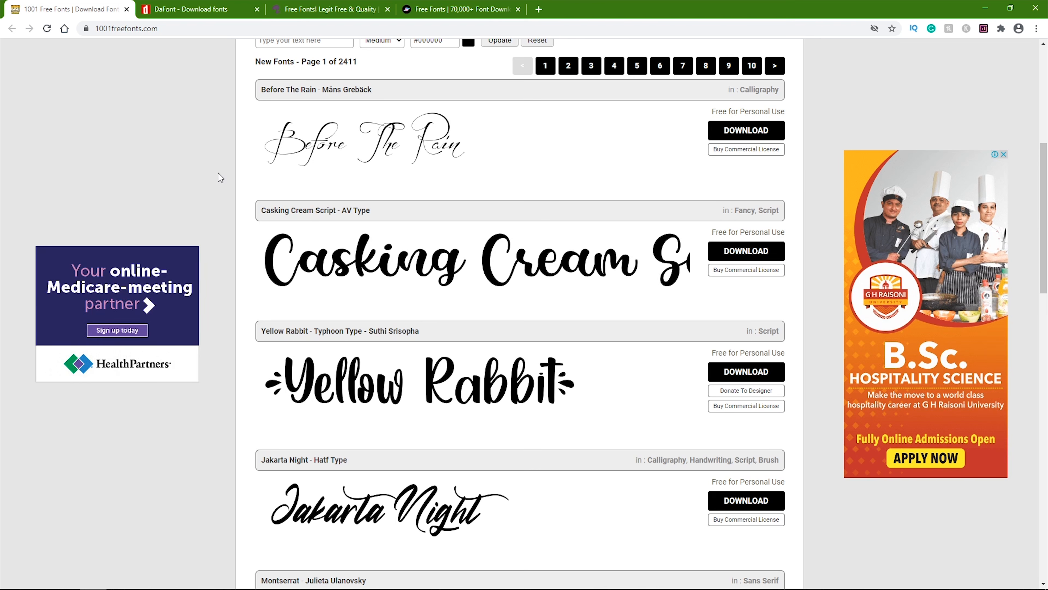
Browse the new fonts list and download the Yellow Rabbit font, closing its opened archive.
{"action": "scroll", "coordinate": [219, 174], "scroll_direction": "down", "scroll_amount": 6}
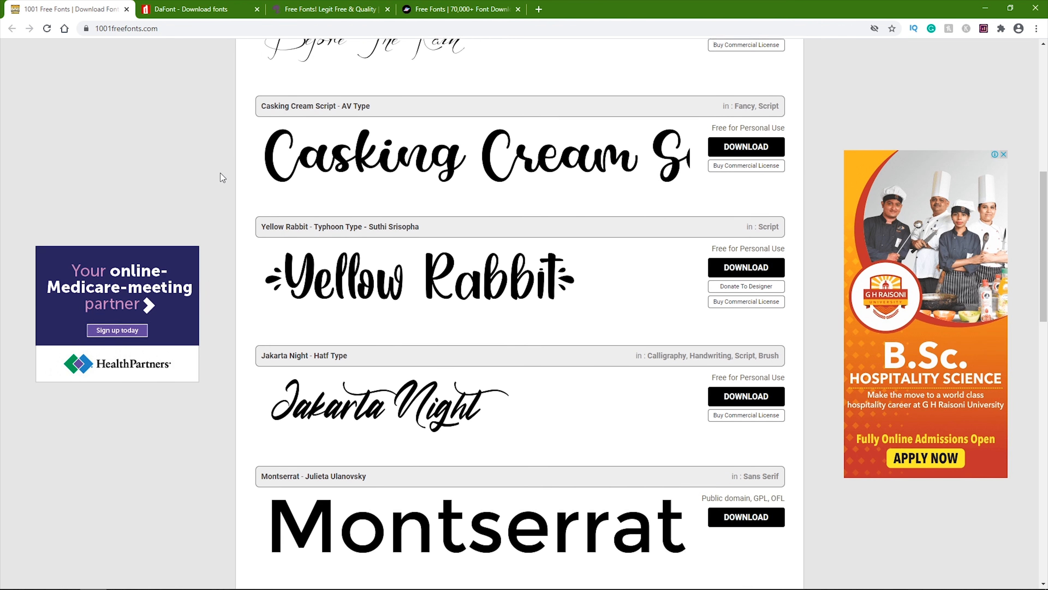
{"action": "scroll", "coordinate": [223, 176], "scroll_direction": "down", "scroll_amount": 12}
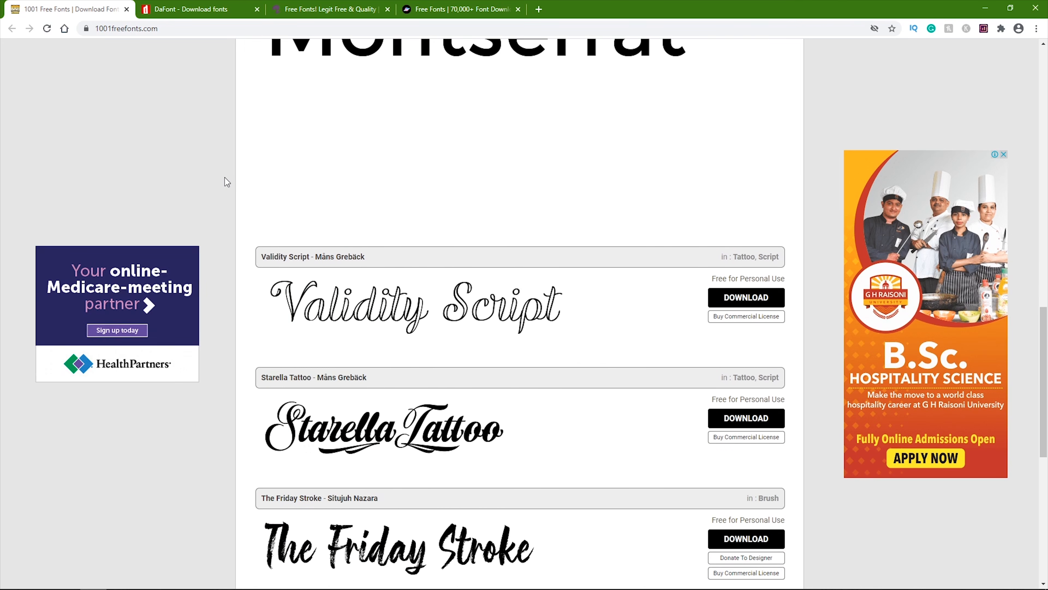
{"action": "scroll", "coordinate": [226, 179], "scroll_direction": "up", "scroll_amount": 12}
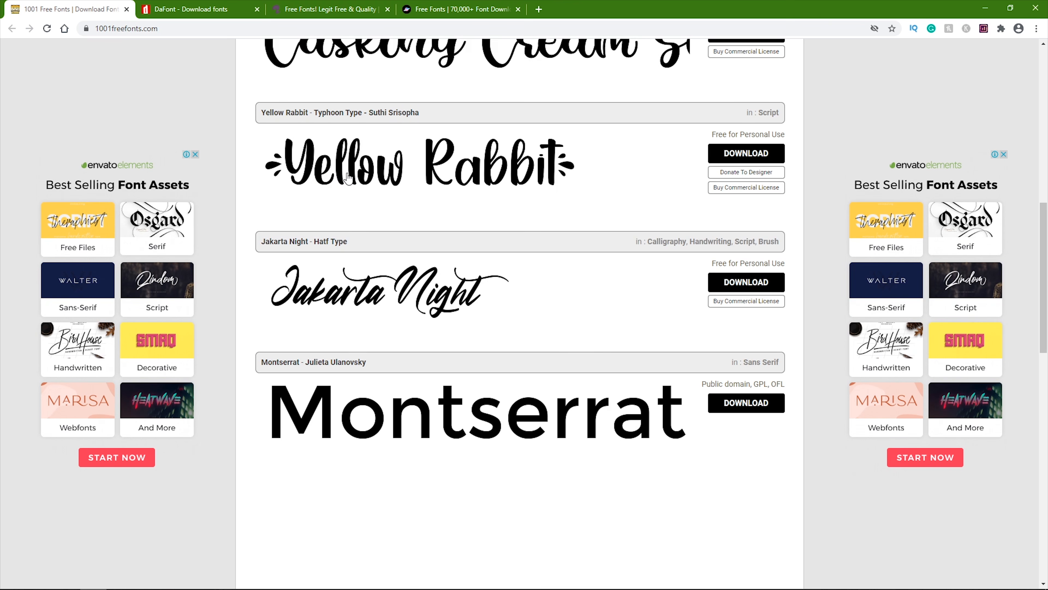
{"action": "left_click_drag", "start_coordinate": [260, 112], "coordinate": [310, 119]}
{"action": "left_click", "coordinate": [226, 117]}
{"action": "left_click", "coordinate": [722, 157]}
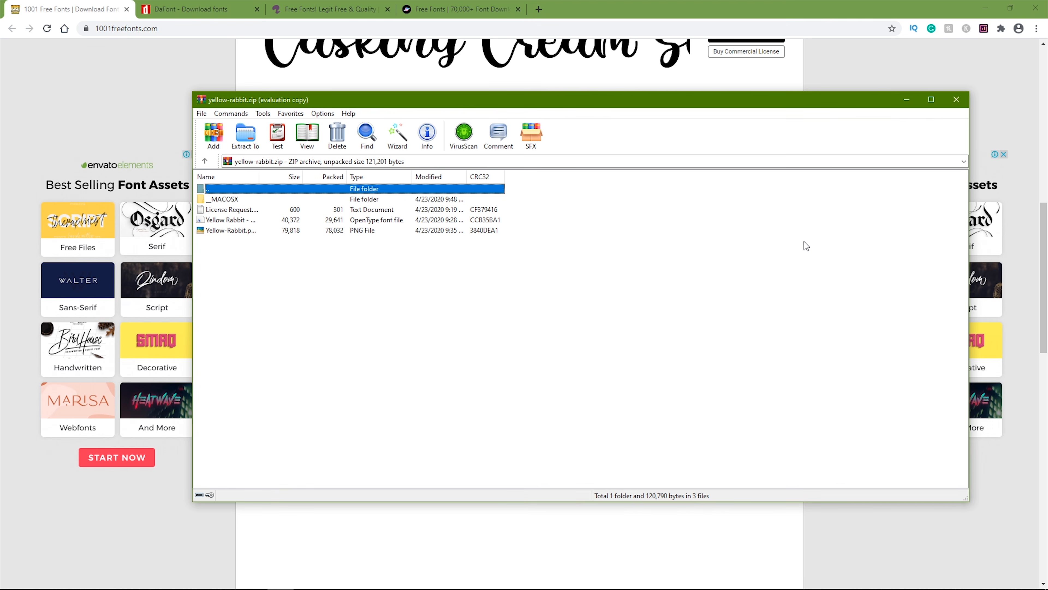
{"action": "left_click", "coordinate": [959, 100]}
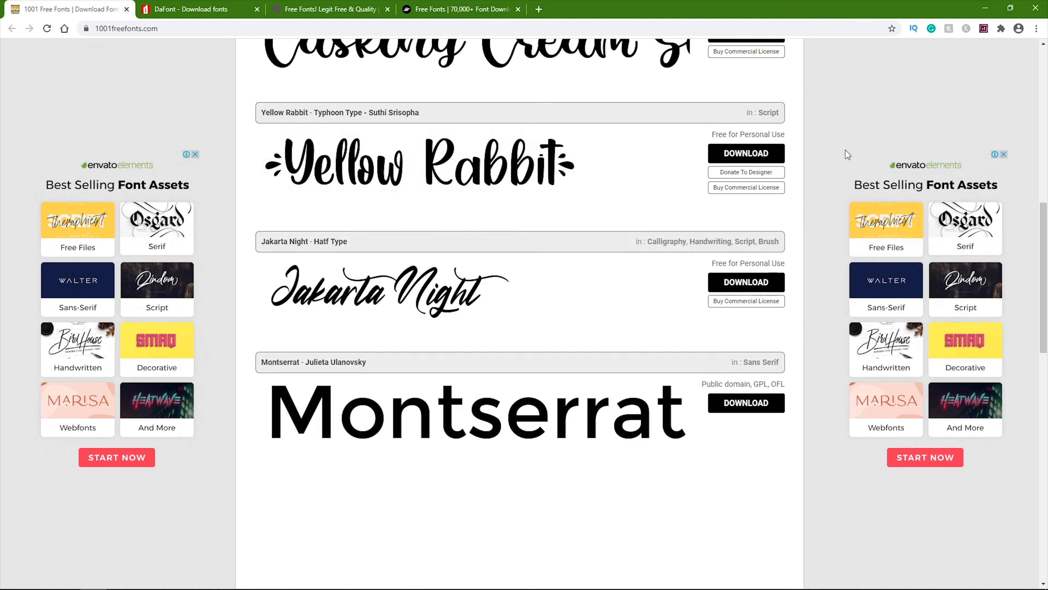
Download the Casking Cream Script font and close its opened archive.
{"action": "scroll", "coordinate": [845, 149], "scroll_direction": "up", "scroll_amount": 5}
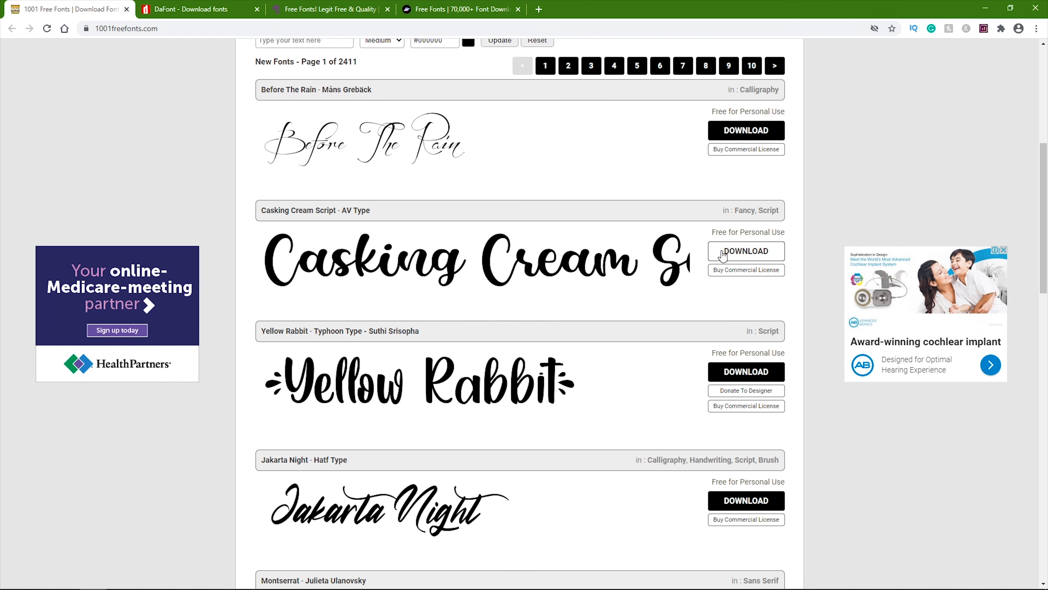
{"action": "left_click", "coordinate": [722, 252]}
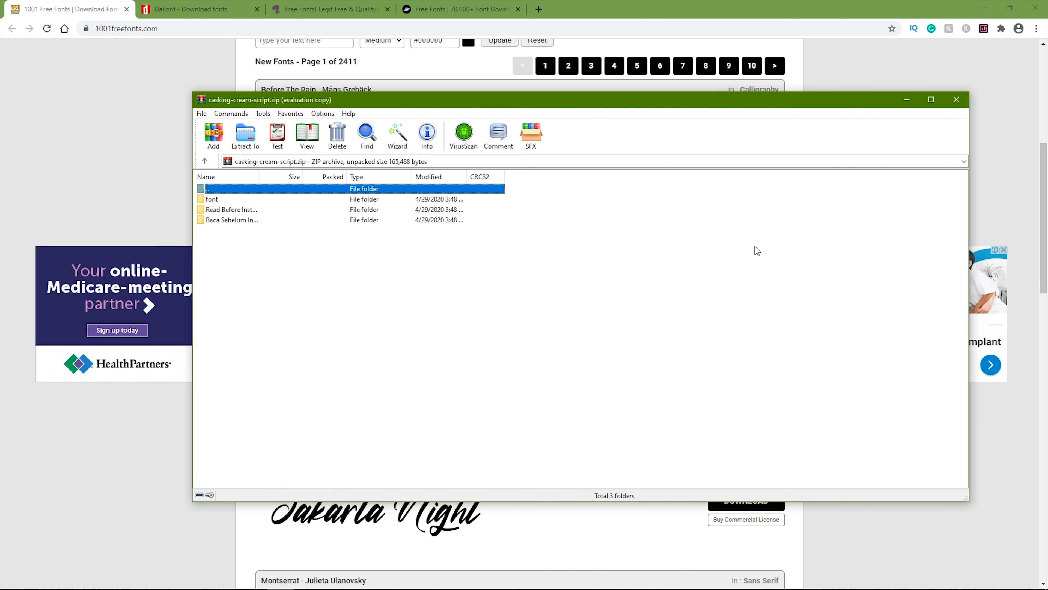
{"action": "left_click", "coordinate": [956, 99]}
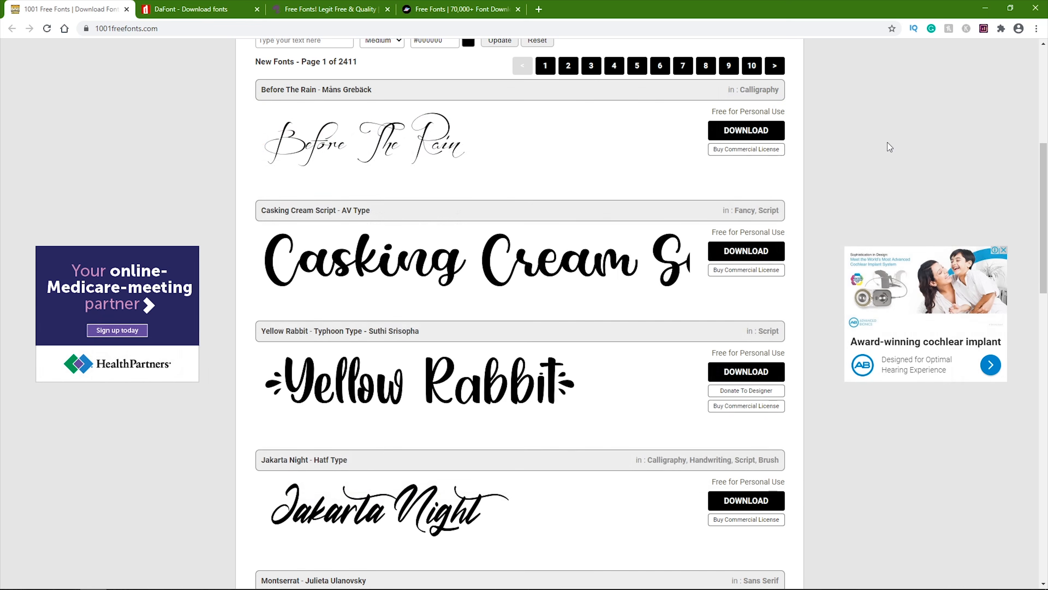
Switch to the Downloads folder in File Explorer and extract the yellow-rabbit archive directly into it.
{"action": "key", "text": "super+e"}
{"action": "double_click", "coordinate": [284, 103]}
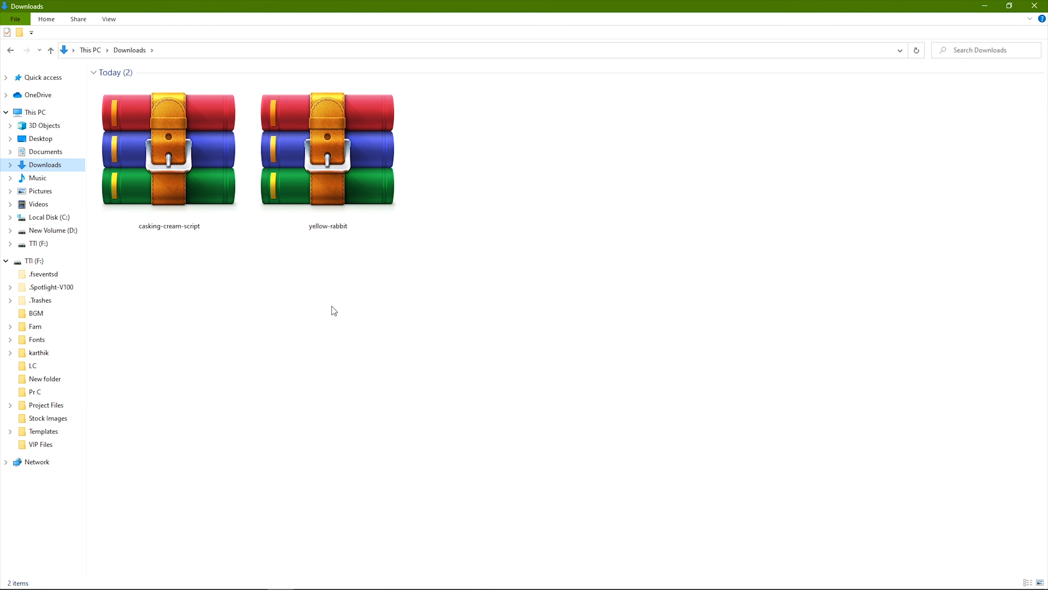
{"action": "left_click_drag", "start_coordinate": [342, 291], "coordinate": [243, 289]}
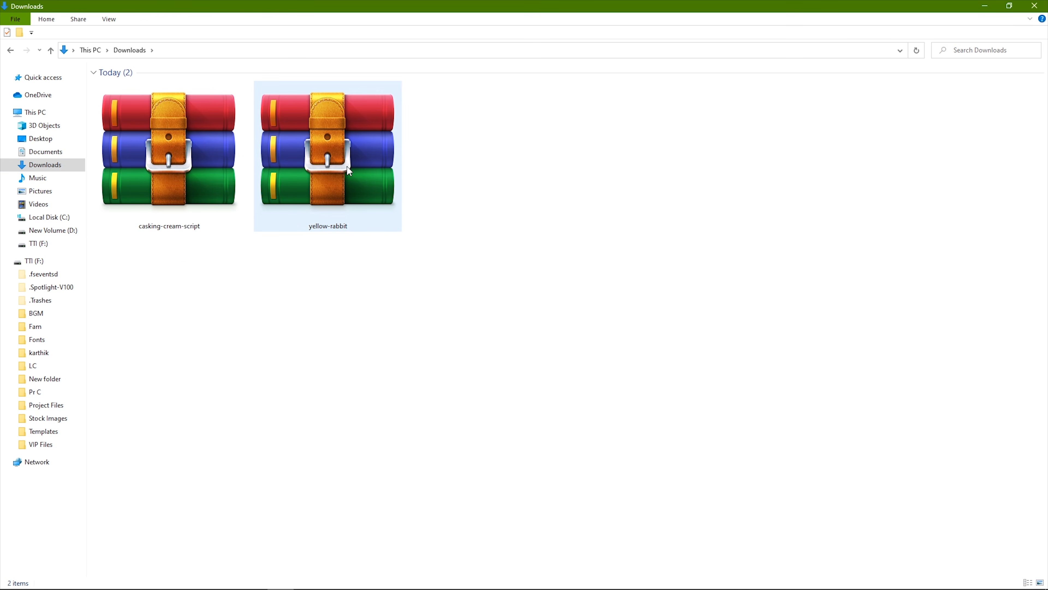
{"action": "right_click", "coordinate": [360, 137]}
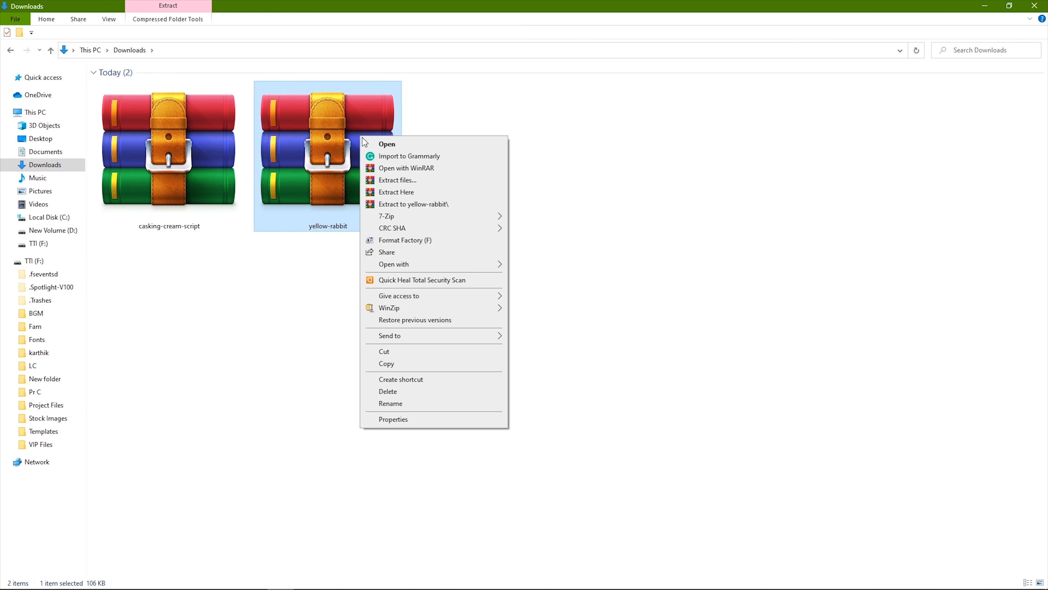
{"action": "left_click", "coordinate": [392, 192]}
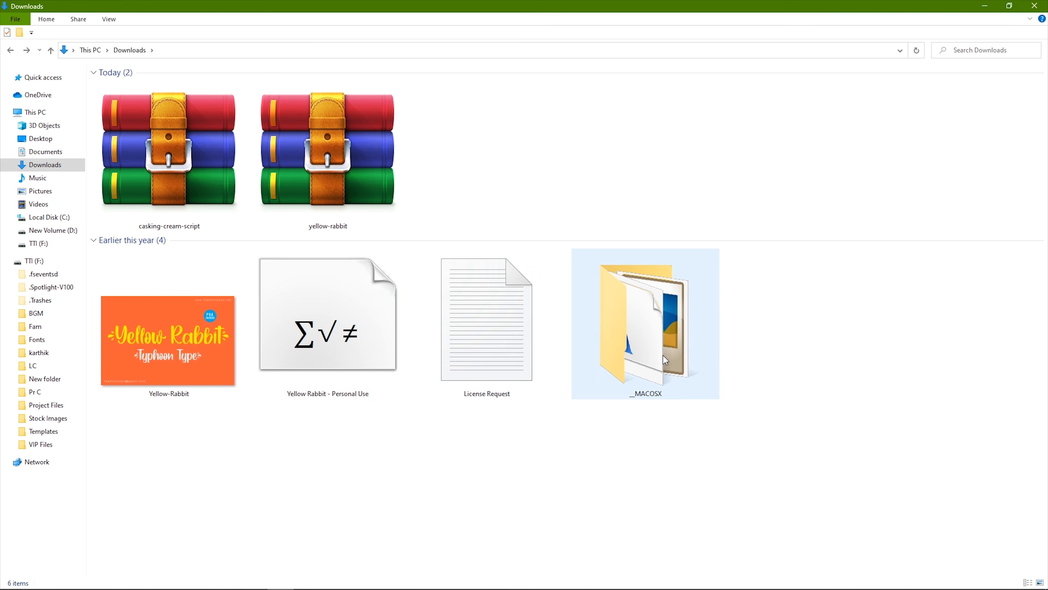
Install the font file "Yellow Rabbit - Personal Use" and close its preview.
{"action": "mouse_move", "coordinate": [662, 338]}
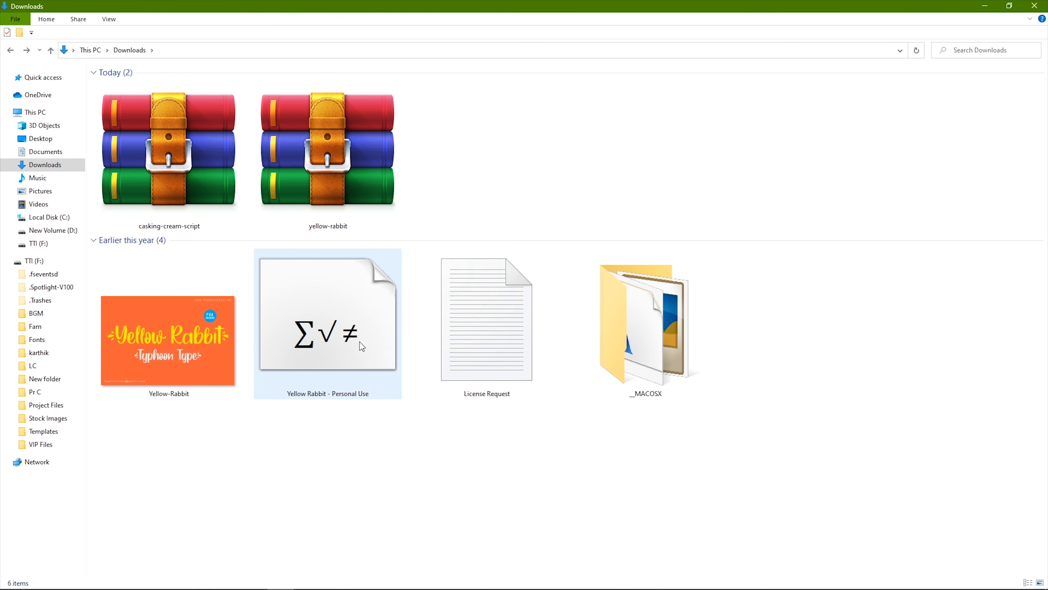
{"action": "mouse_move", "coordinate": [361, 330]}
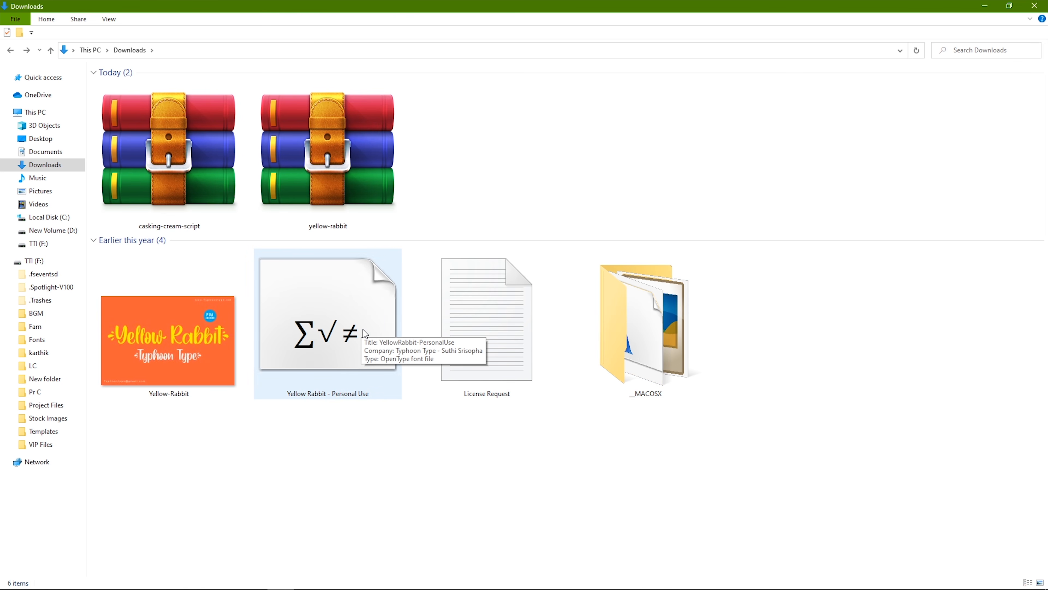
{"action": "double_click", "coordinate": [354, 316]}
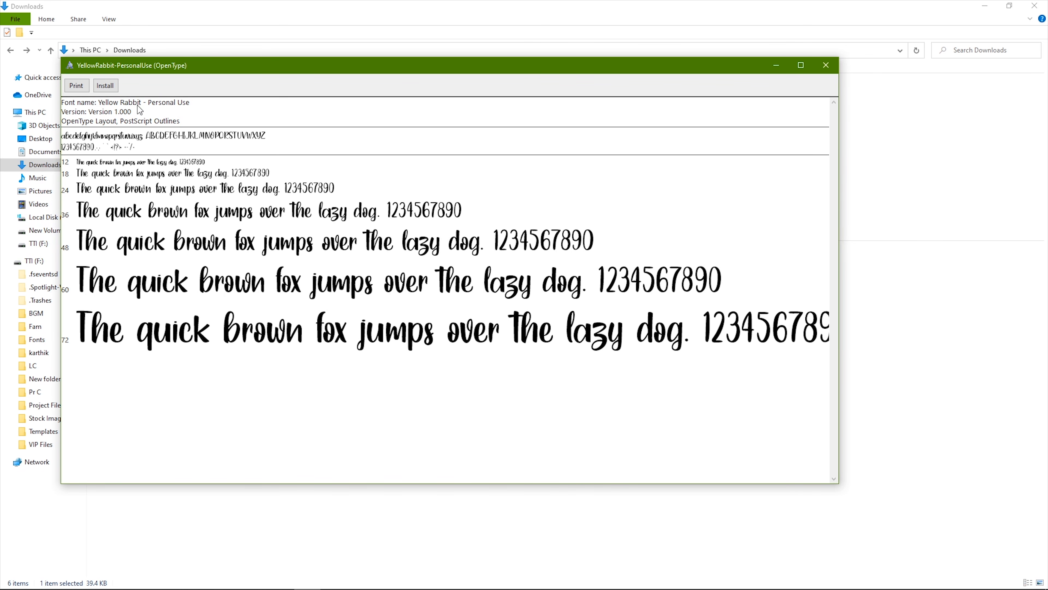
{"action": "left_click", "coordinate": [113, 88]}
{"action": "left_click", "coordinate": [827, 66]}
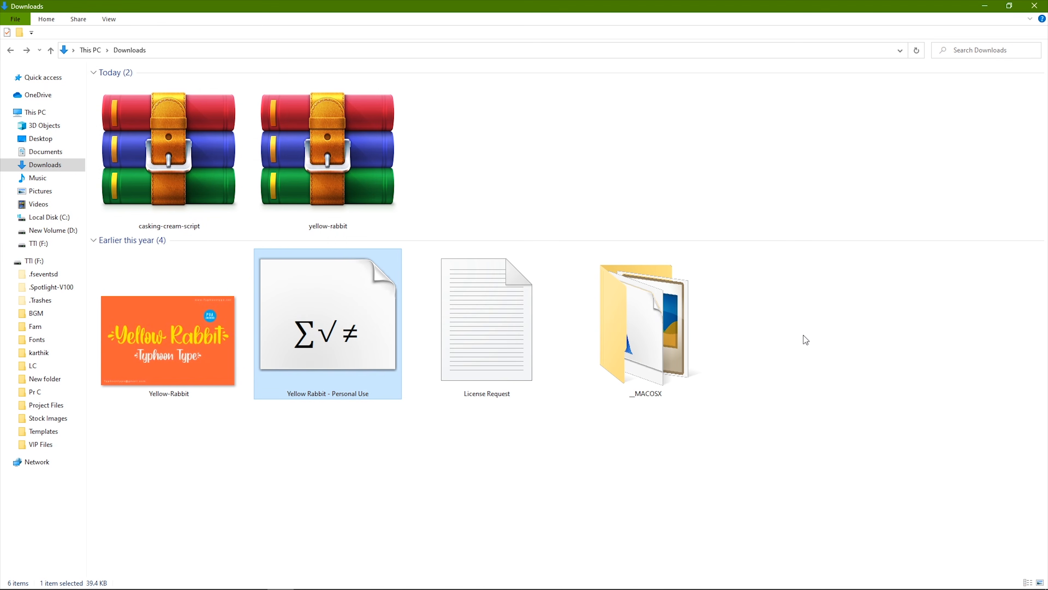
Permanently delete the extracted Yellow Rabbit files and the yellow-rabbit archive from Downloads.
{"action": "left_click_drag", "start_coordinate": [820, 342], "coordinate": [259, 352]}
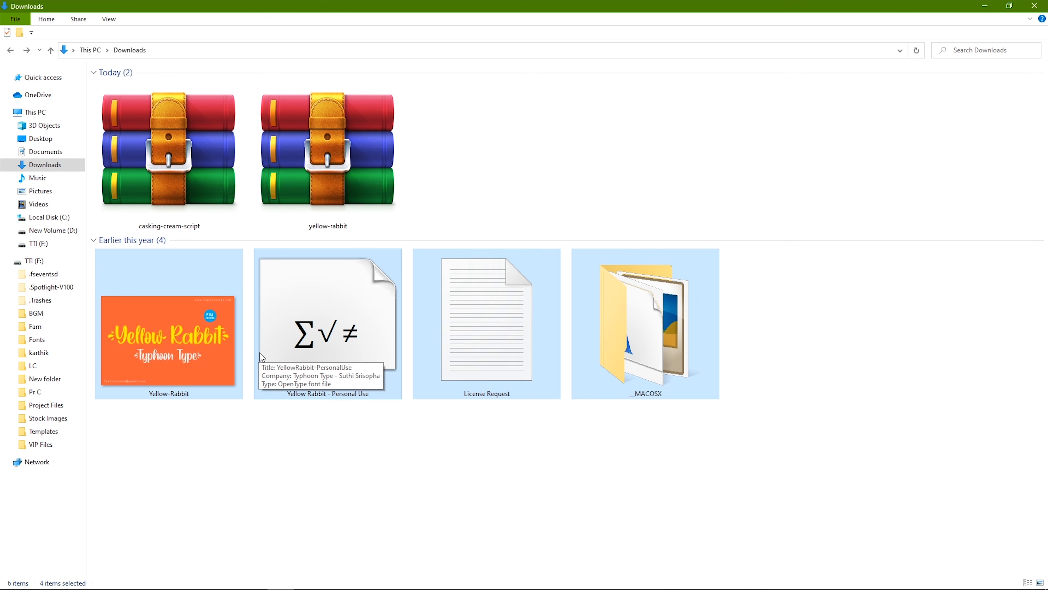
{"action": "key", "text": "shift+Delete"}
{"action": "key", "text": "Return"}
{"action": "key", "text": "shift+Delete"}
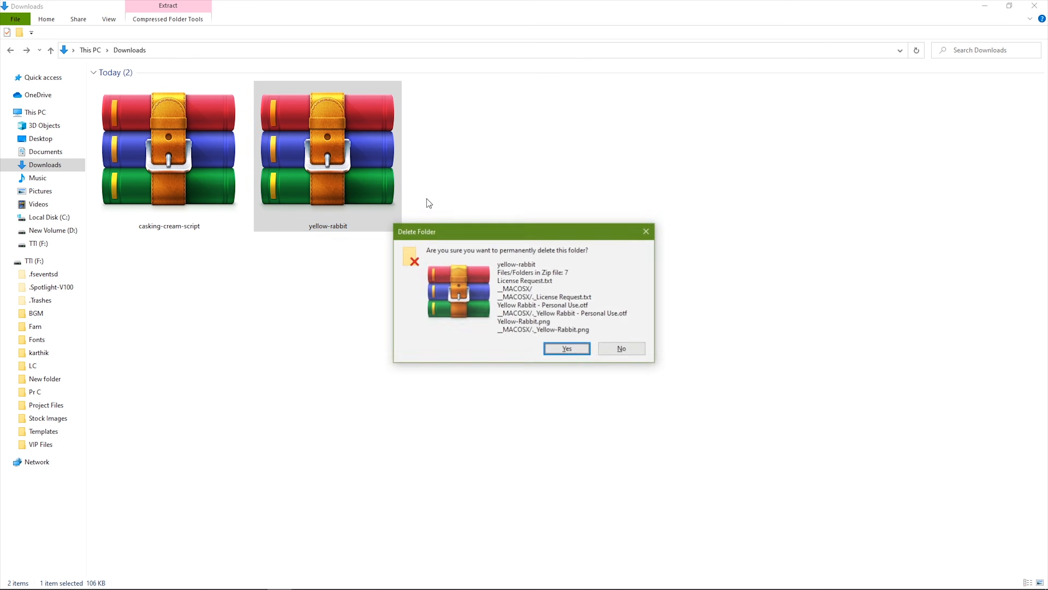
{"action": "key", "text": "Return"}
Extract the casking-cream-script archive into the Downloads folder.
{"action": "left_click", "coordinate": [173, 119]}
{"action": "right_click", "coordinate": [174, 119]}
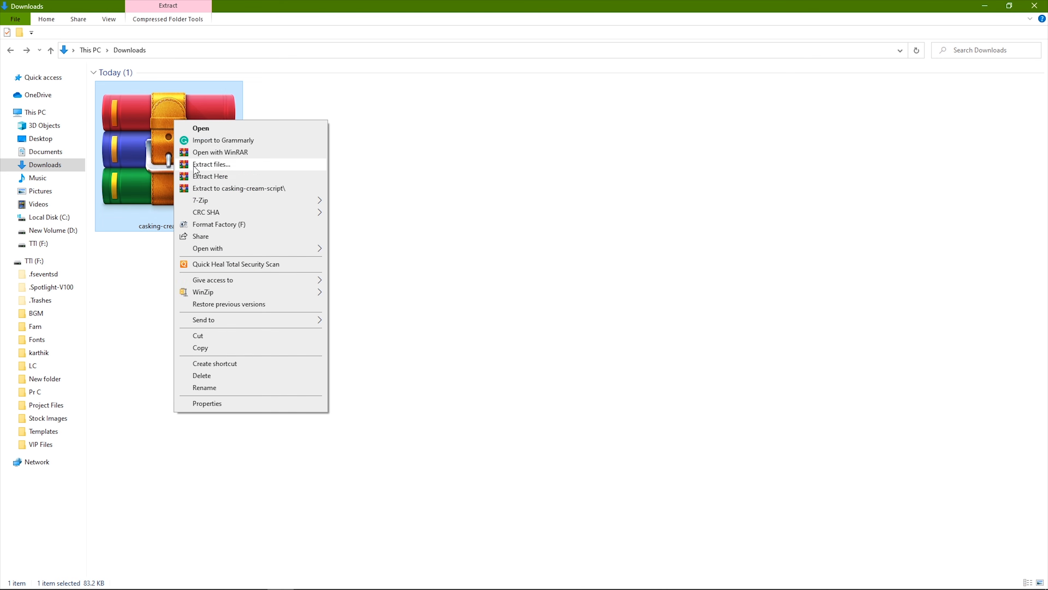
{"action": "left_click", "coordinate": [195, 166]}
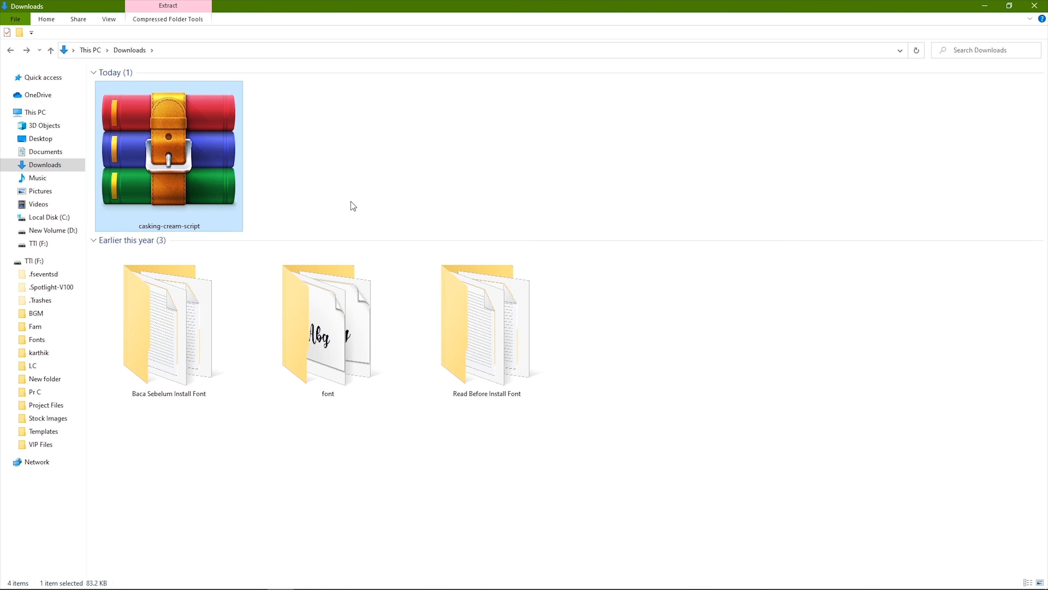
Install the OpenType version of Casking Cream Script from the extracted font folder and close its preview.
{"action": "double_click", "coordinate": [326, 291]}
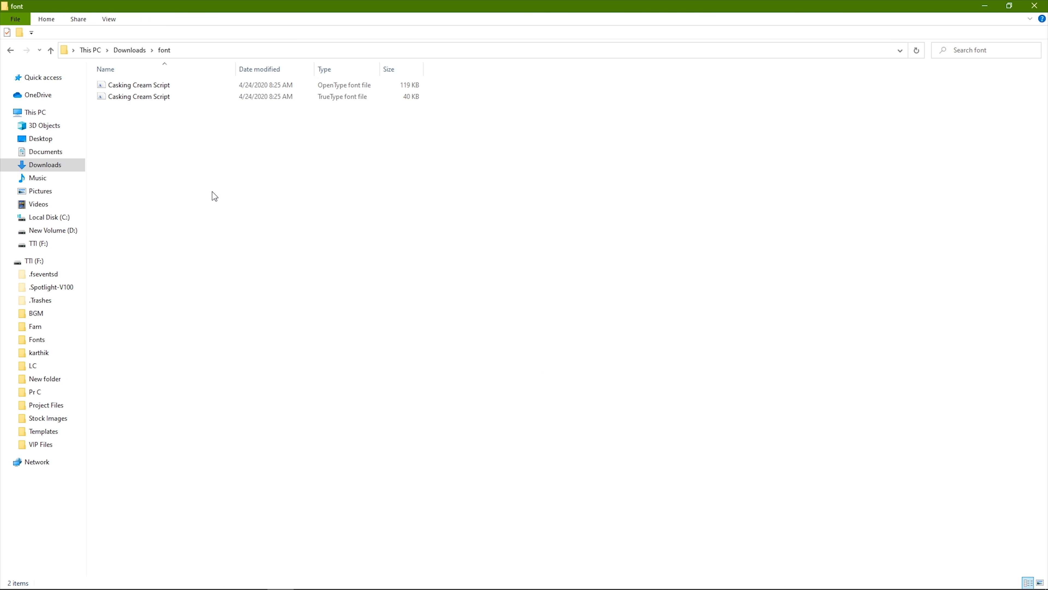
{"action": "double_click", "coordinate": [207, 88]}
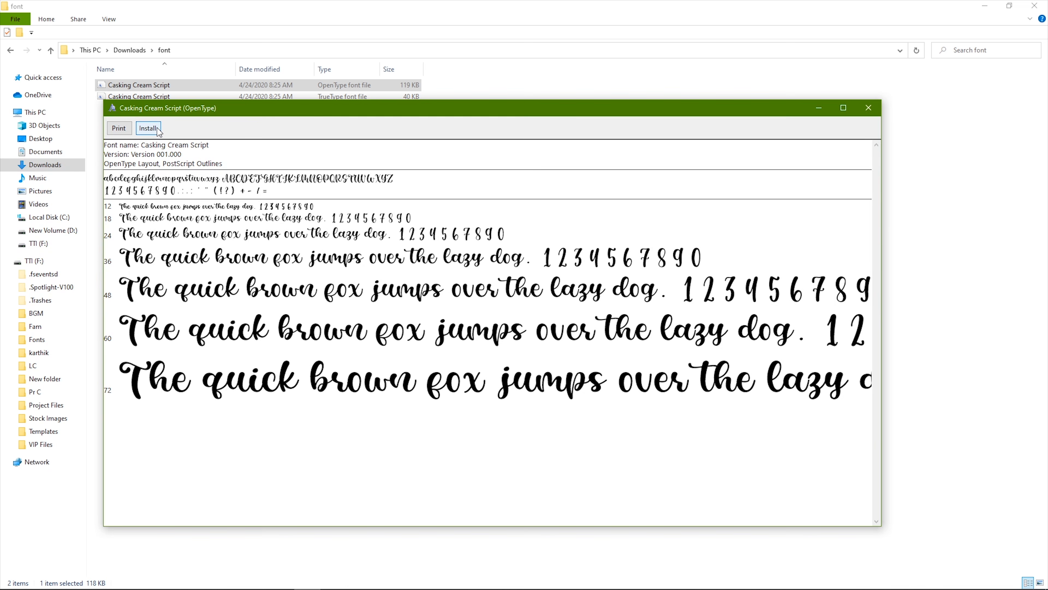
{"action": "left_click", "coordinate": [148, 128]}
{"action": "left_click", "coordinate": [869, 108]}
Permanently delete the casking-cream-script archive and its three extracted folders from Downloads.
{"action": "key", "text": "alt+Left"}
{"action": "left_click_drag", "start_coordinate": [686, 329], "coordinate": [166, 146]}
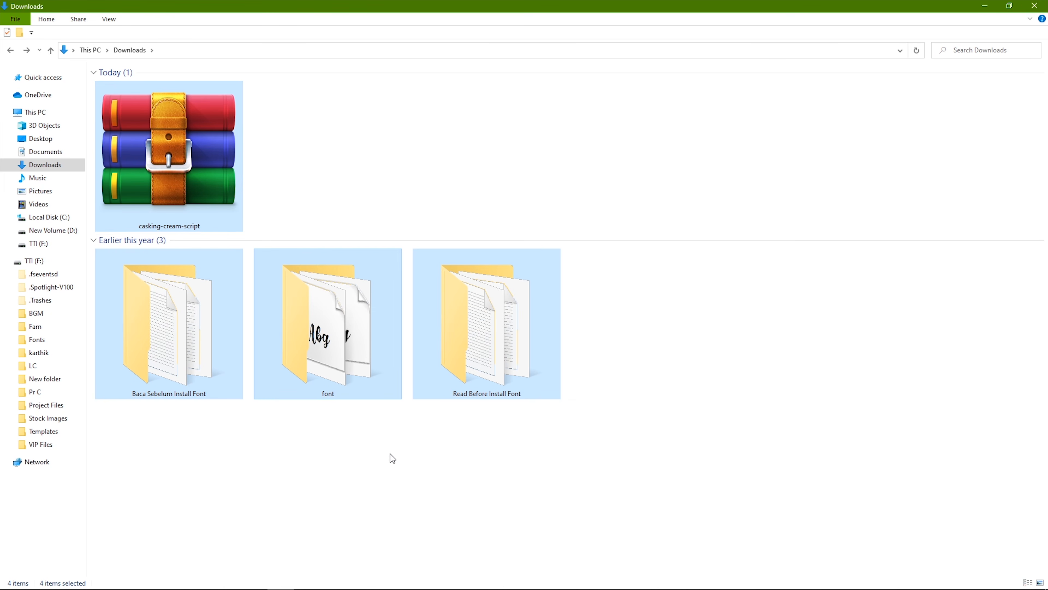
{"action": "key", "text": "shift+Delete"}
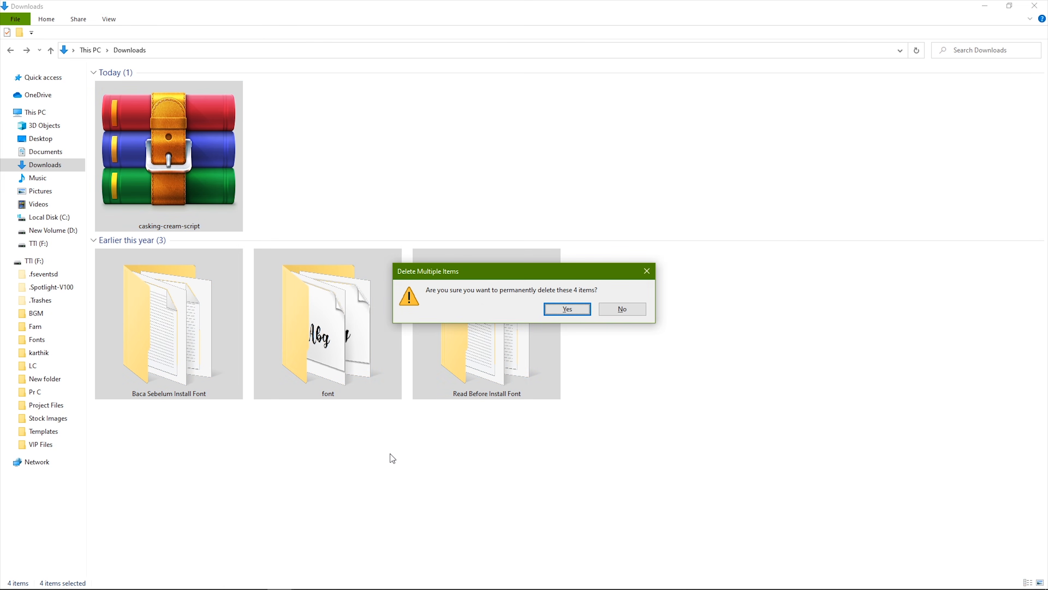
{"action": "key", "text": "Return"}
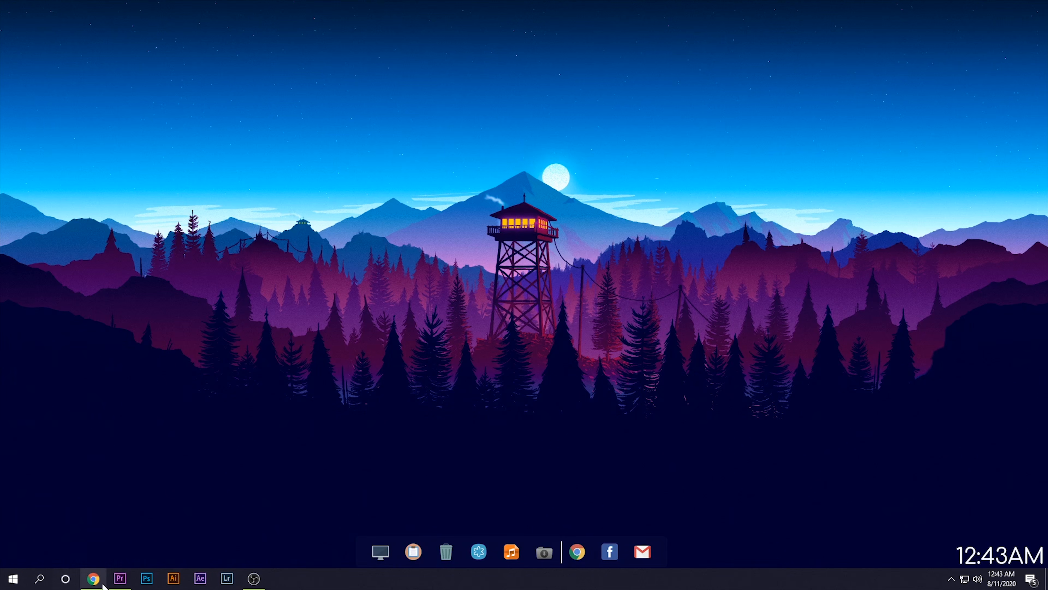
Switch to Premiere Pro and create a new legacy title.
{"action": "left_click", "coordinate": [120, 579]}
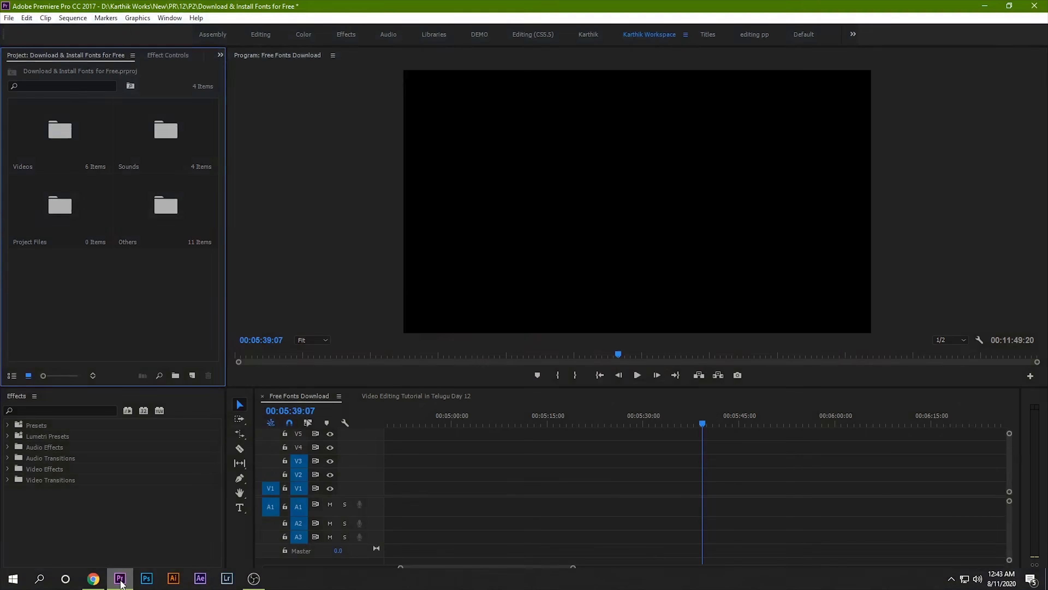
{"action": "left_click", "coordinate": [9, 18]}
{"action": "mouse_move", "coordinate": [50, 31]}
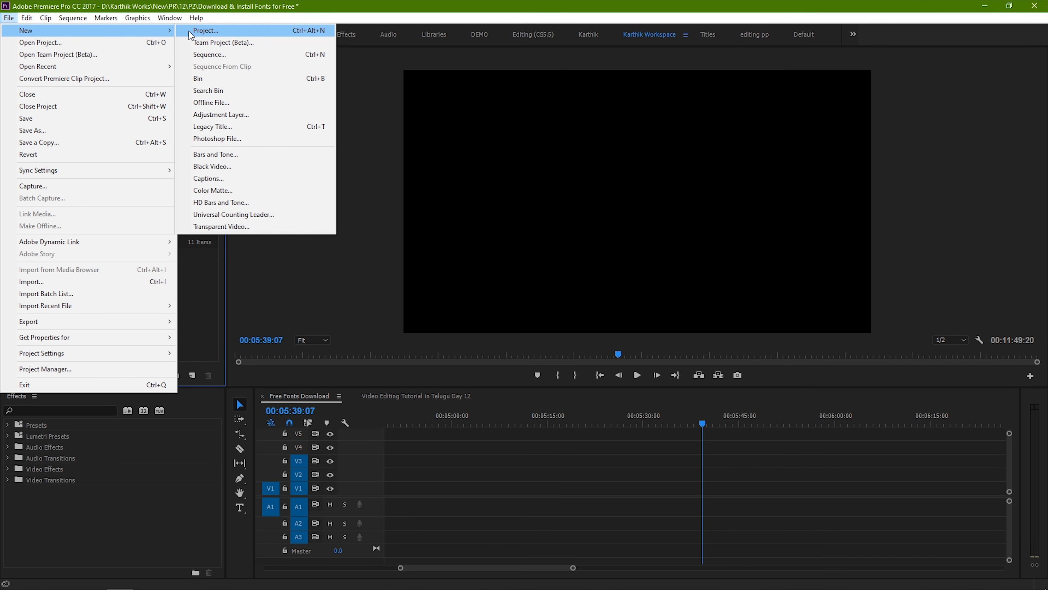
{"action": "left_click", "coordinate": [216, 128]}
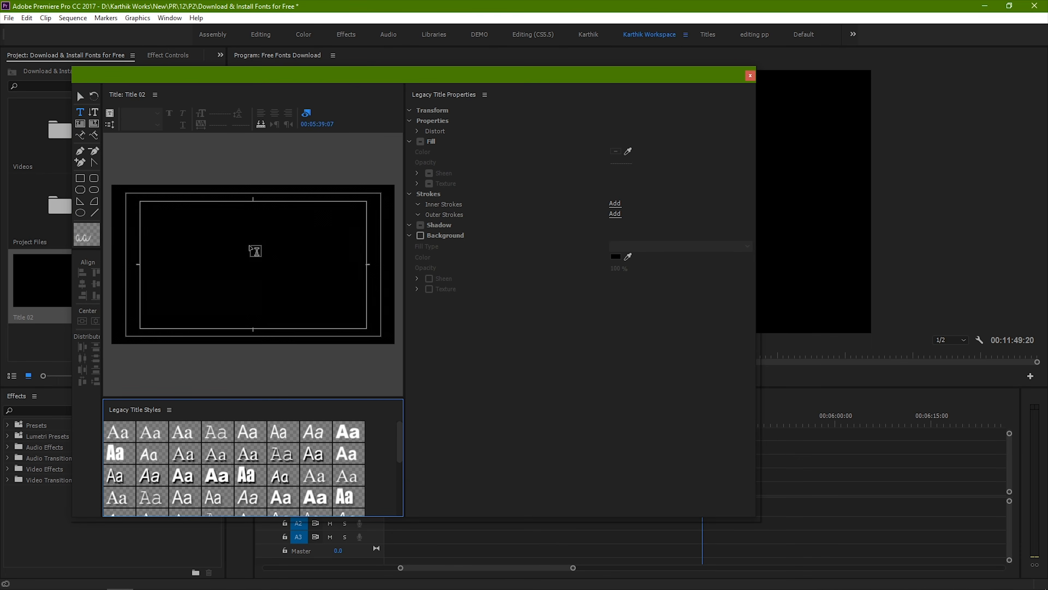
Add the text "this is a sample text" to the title and center it horizontally and vertically.
{"action": "left_click", "coordinate": [251, 247]}
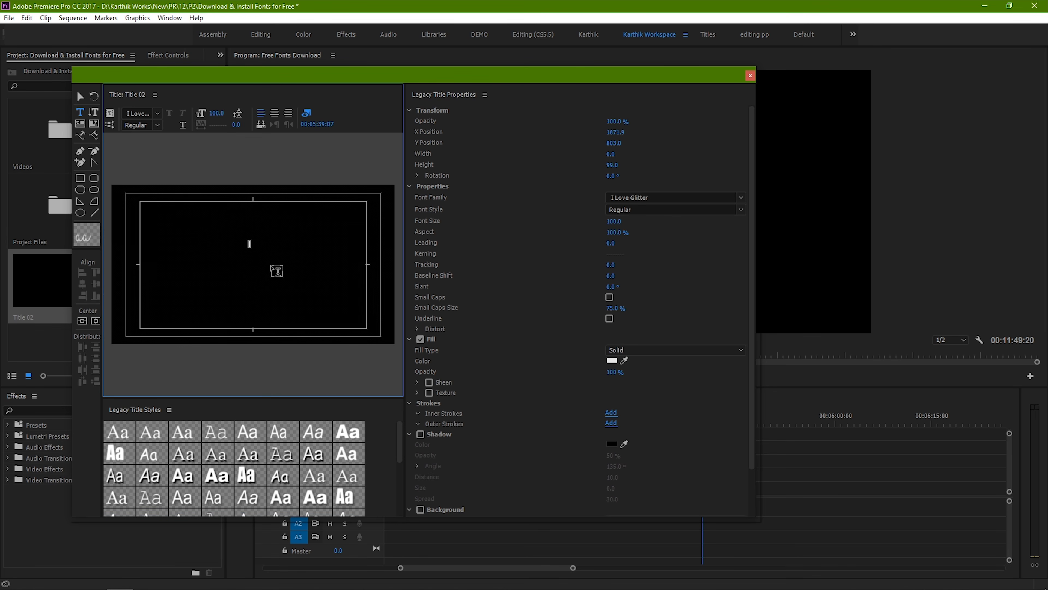
{"action": "type", "text": "this is a sample text"}
{"action": "key", "text": "Escape"}
{"action": "key", "text": "ctrl+shift+h"}
{"action": "key", "text": "ctrl+shift+v"}
Enlarge the sample text's font size to 285.
{"action": "key", "text": "ctrl+alt+shift+Right"}
{"action": "key", "text": "ctrl+alt+shift+Right"}
{"action": "key", "text": "ctrl+alt+shift+Right"}
{"action": "key", "text": "ctrl+alt+shift+Right"}
{"action": "key", "text": "ctrl+alt+shift+Right"}
{"action": "key", "text": "ctrl+alt+shift+Right"}
{"action": "key", "text": "ctrl+alt+shift+Right"}
{"action": "key", "text": "ctrl+alt+shift+Right"}
{"action": "key", "text": "ctrl+alt+shift+Right"}
{"action": "key", "text": "ctrl+alt+shift+Right"}
{"action": "key", "text": "ctrl+alt+shift+Right"}
{"action": "key", "text": "ctrl+alt+shift+Right"}
{"action": "key", "text": "ctrl+alt+shift+Right"}
{"action": "key", "text": "ctrl+alt+shift+Right"}
{"action": "key", "text": "ctrl+alt+shift+Right"}
{"action": "key", "text": "ctrl+alt+shift+Right"}
{"action": "key", "text": "ctrl+alt+shift+Right"}
{"action": "key", "text": "ctrl+alt+shift+Right"}
{"action": "key", "text": "ctrl+alt+shift+Right"}
{"action": "key", "text": "ctrl+alt+shift+Right"}
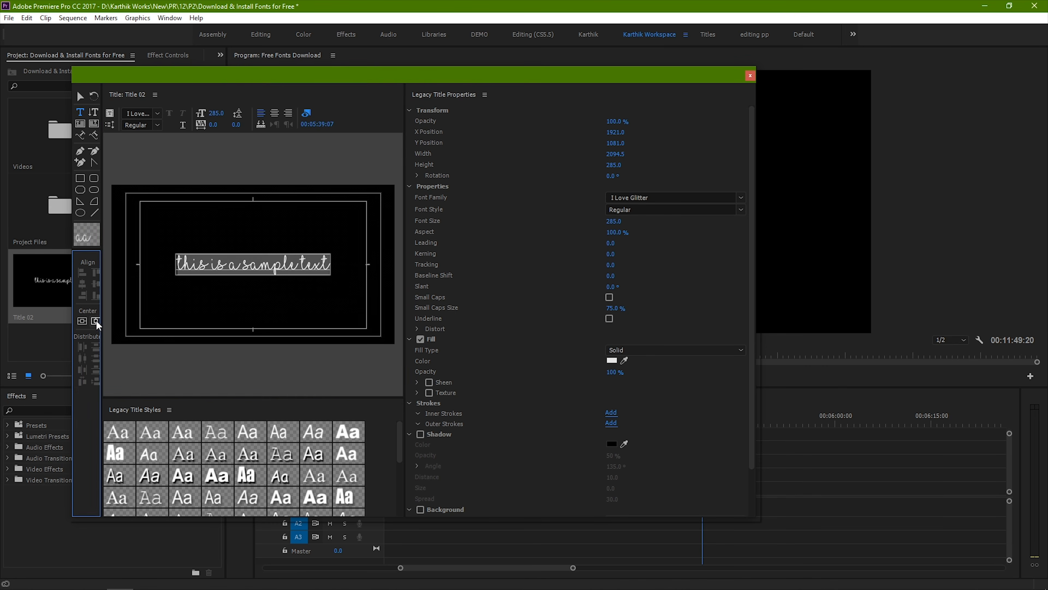
Change the font of all the sample text to "Yellow Rabbit - Personal Use".
{"action": "left_click", "coordinate": [208, 268]}
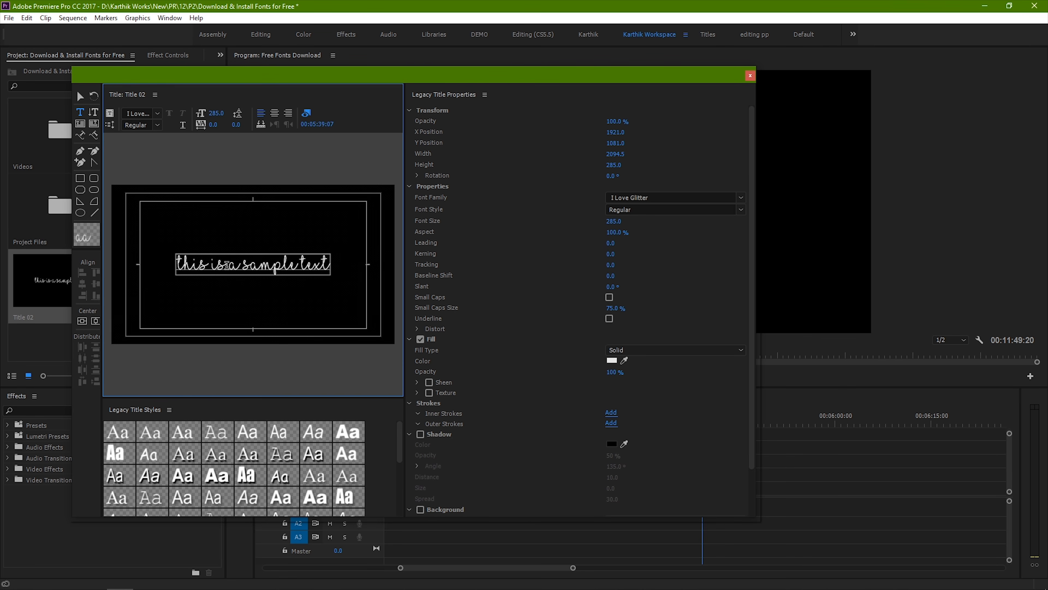
{"action": "key", "text": "ctrl+a"}
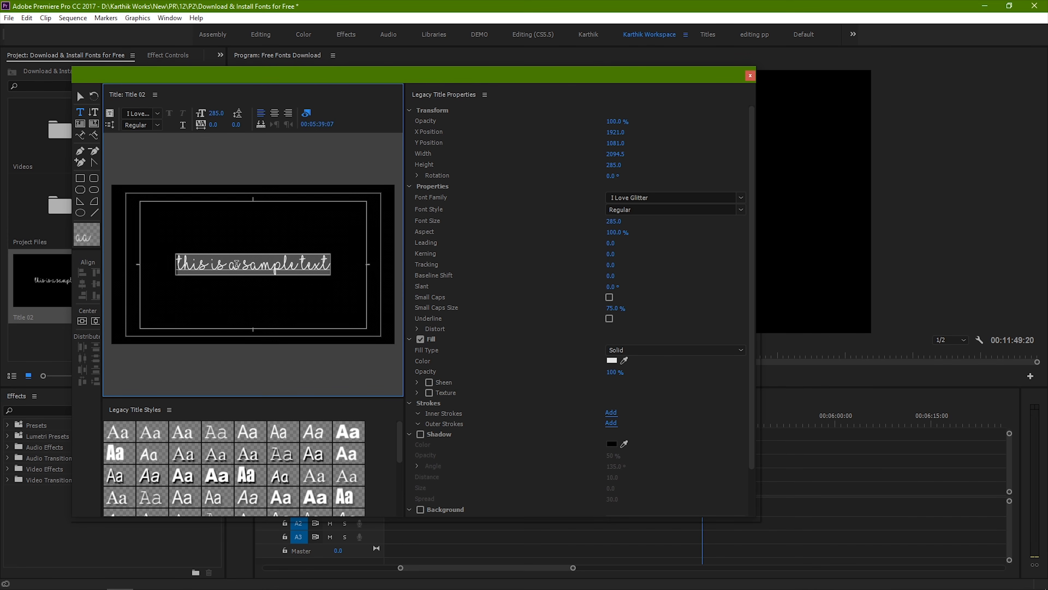
{"action": "left_click", "coordinate": [136, 114]}
{"action": "type", "text": "Yellow Rabbit"}
{"action": "key", "text": "Return"}
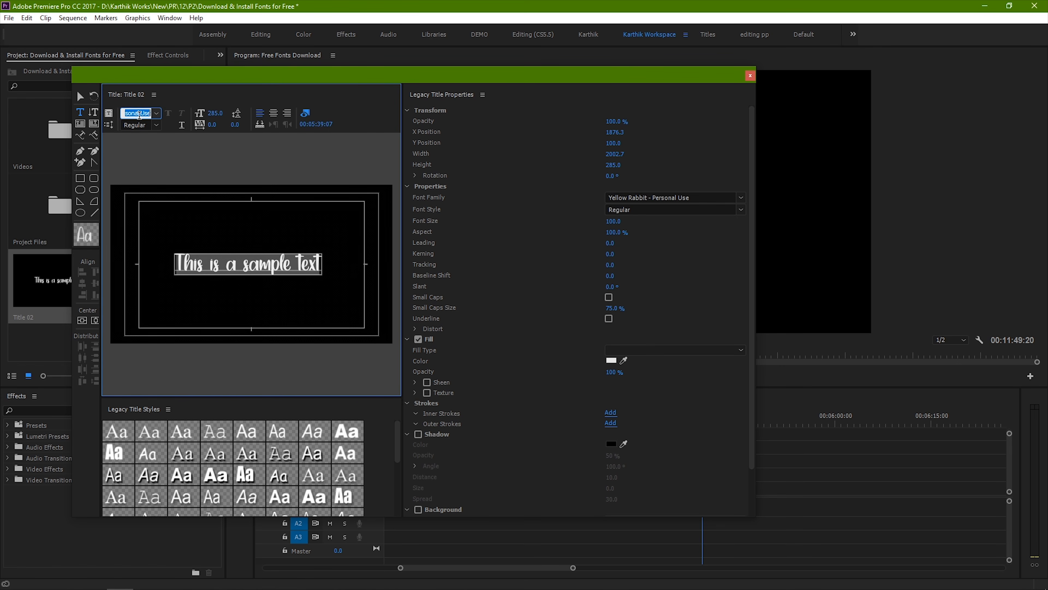
{"action": "left_click", "coordinate": [157, 113]}
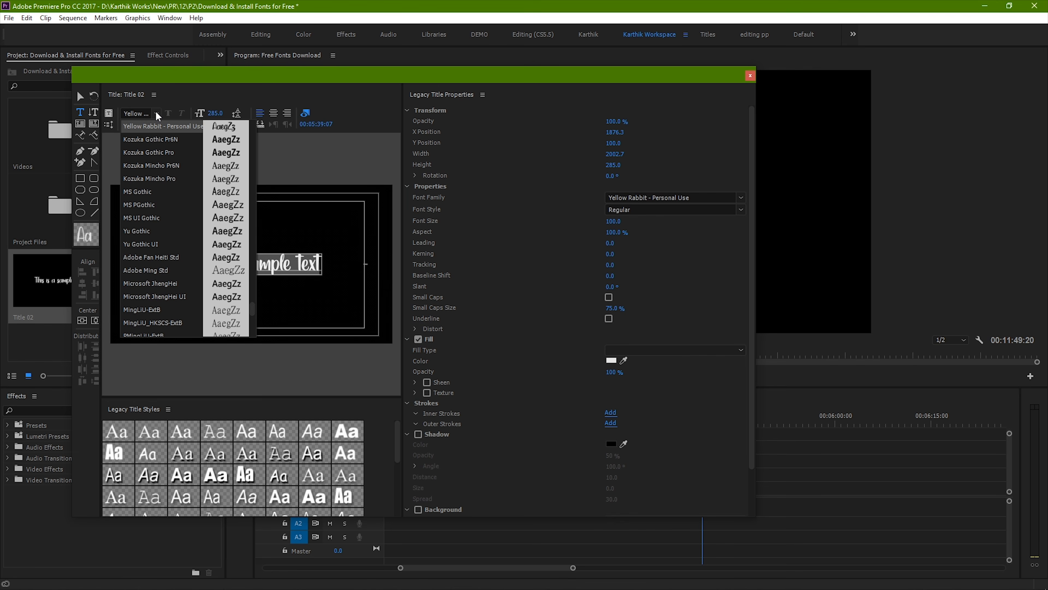
{"action": "left_click", "coordinate": [163, 129]}
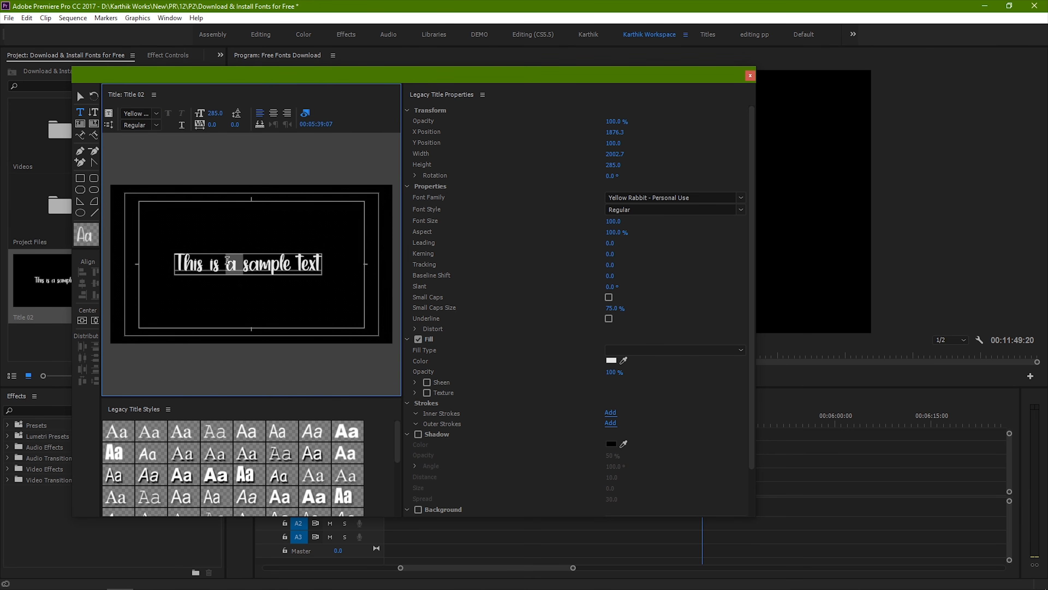
Change the font of all the sample text to Casking Cream Script and deselect the text.
{"action": "triple_click", "coordinate": [227, 263]}
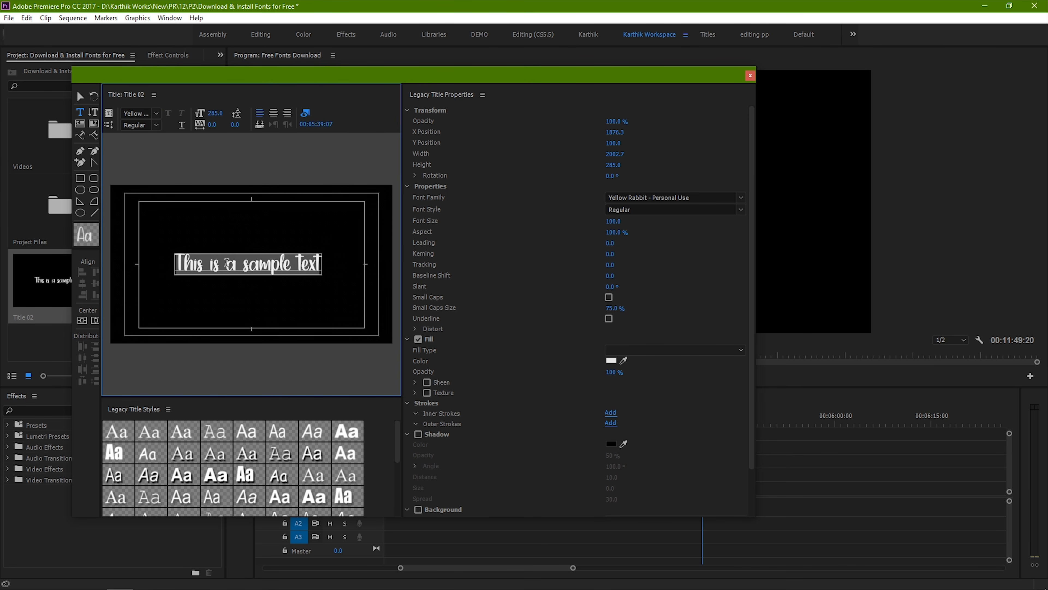
{"action": "left_click", "coordinate": [138, 114]}
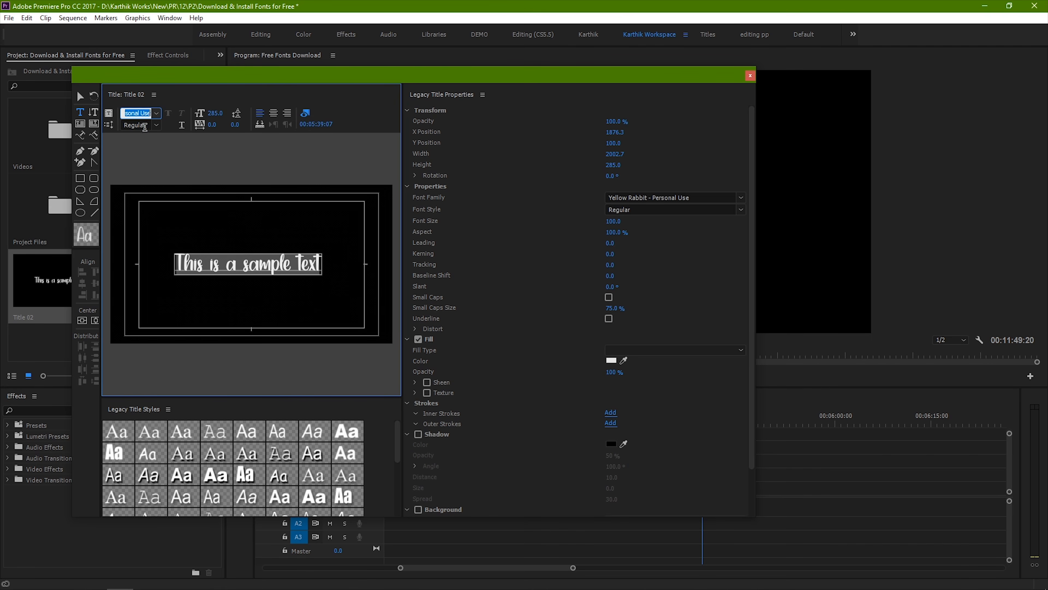
{"action": "type", "text": "Casking"}
{"action": "key", "text": "Return"}
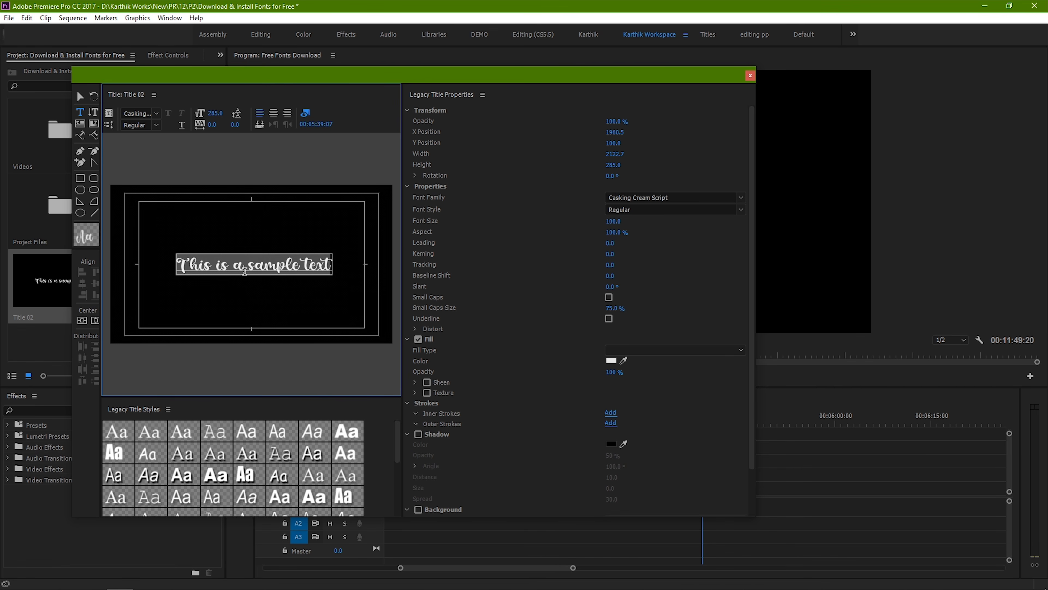
{"action": "left_click", "coordinate": [306, 161]}
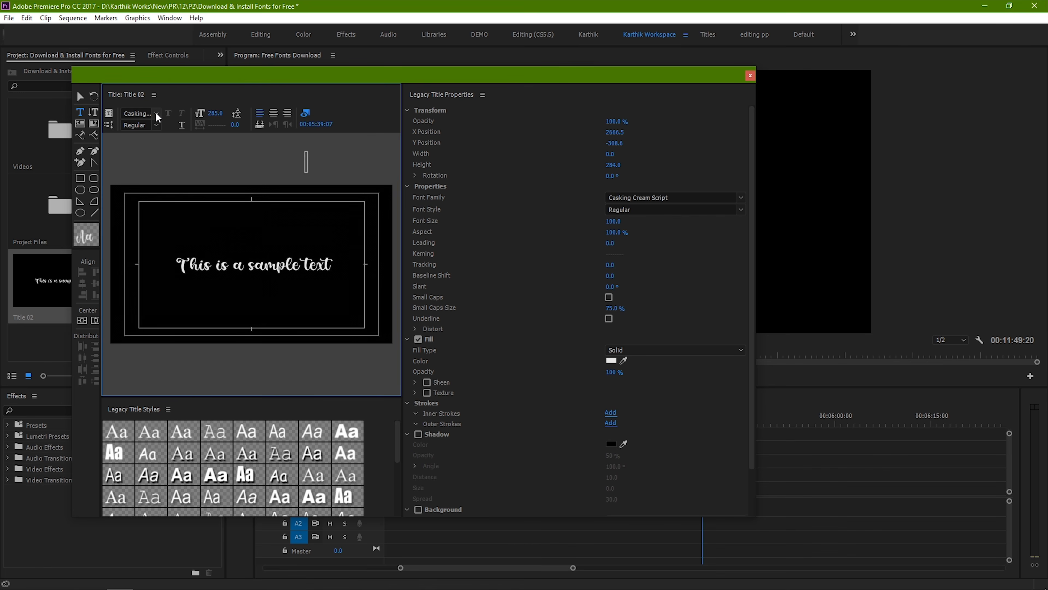
Examine the font list with its previews and pick Casking Cream Script in it again.
{"action": "left_click", "coordinate": [156, 115]}
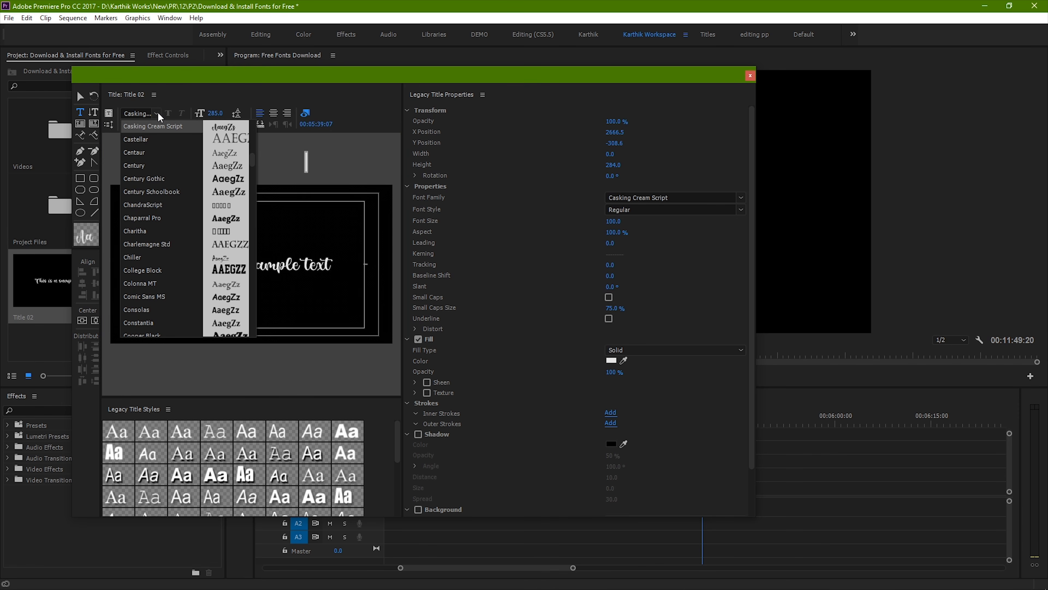
{"action": "left_click", "coordinate": [161, 127]}
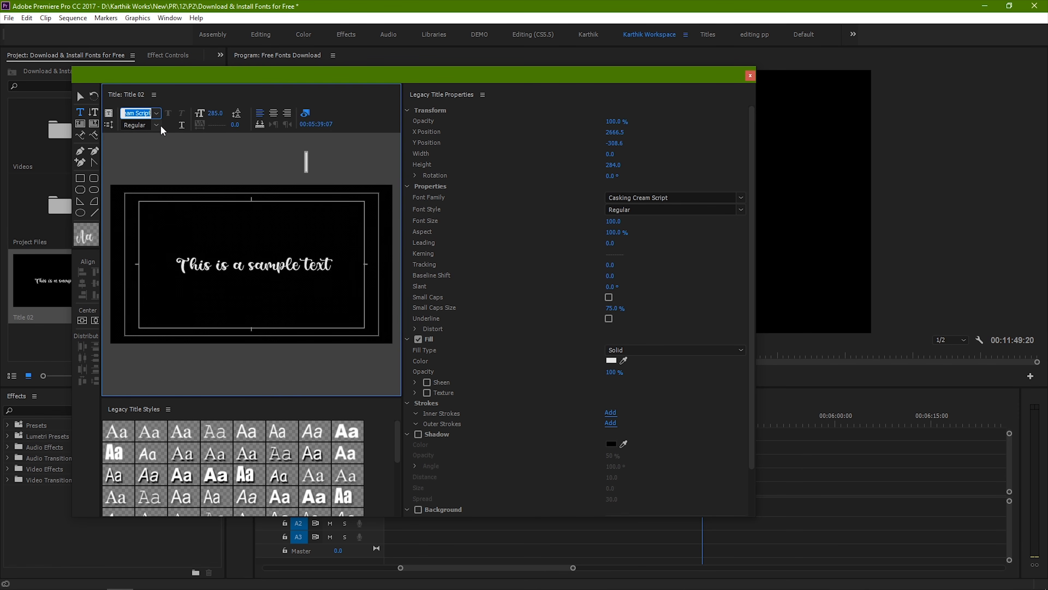
{"action": "left_click", "coordinate": [244, 266]}
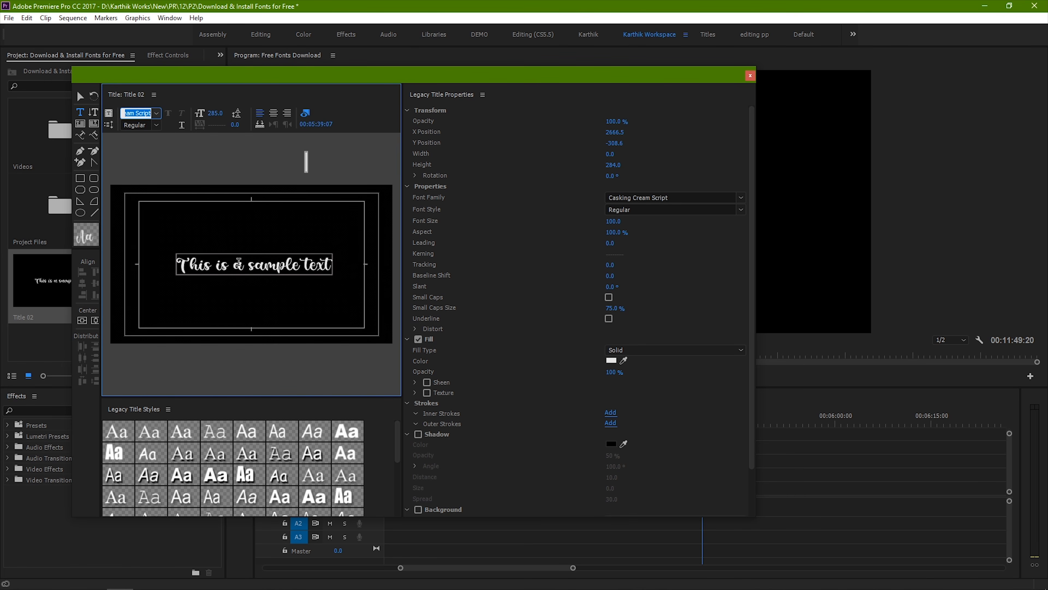
Switch to Chrome and look over the open DaFont, Font Squirrel and "Free Fonts | 70,000+" download sites.
{"action": "left_click", "coordinate": [91, 585]}
{"action": "left_click", "coordinate": [190, 9]}
{"action": "left_click", "coordinate": [305, 7]}
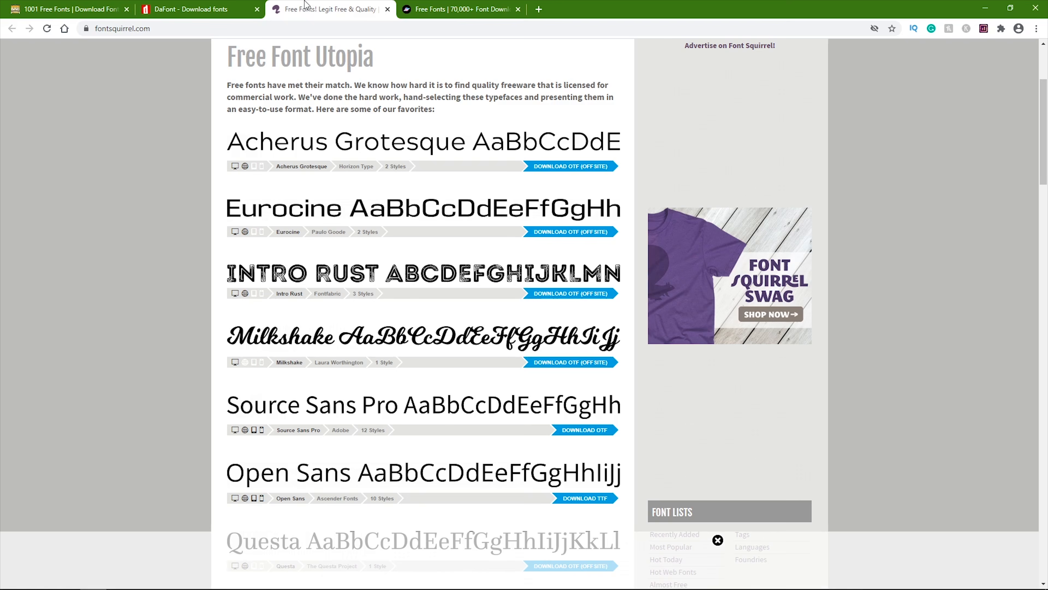
{"action": "left_click", "coordinate": [460, 5]}
{"action": "left_click", "coordinate": [306, 9]}
{"action": "left_click", "coordinate": [198, 9]}
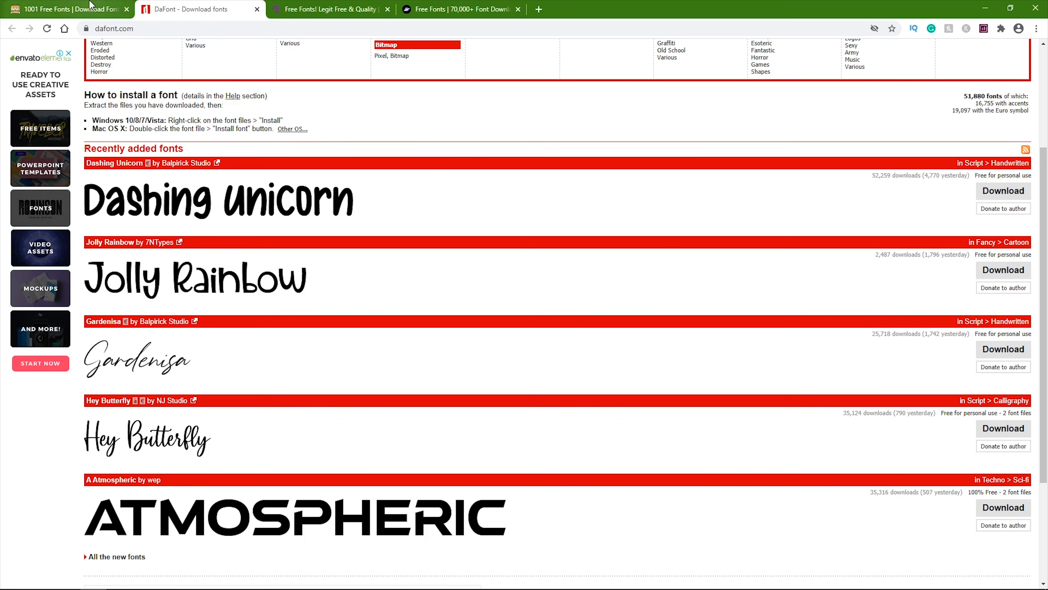
Download the Montserrat font from the 1001 Free Fonts site.
{"action": "left_click", "coordinate": [79, 9]}
{"action": "scroll", "coordinate": [442, 330], "scroll_direction": "down", "scroll_amount": 5}
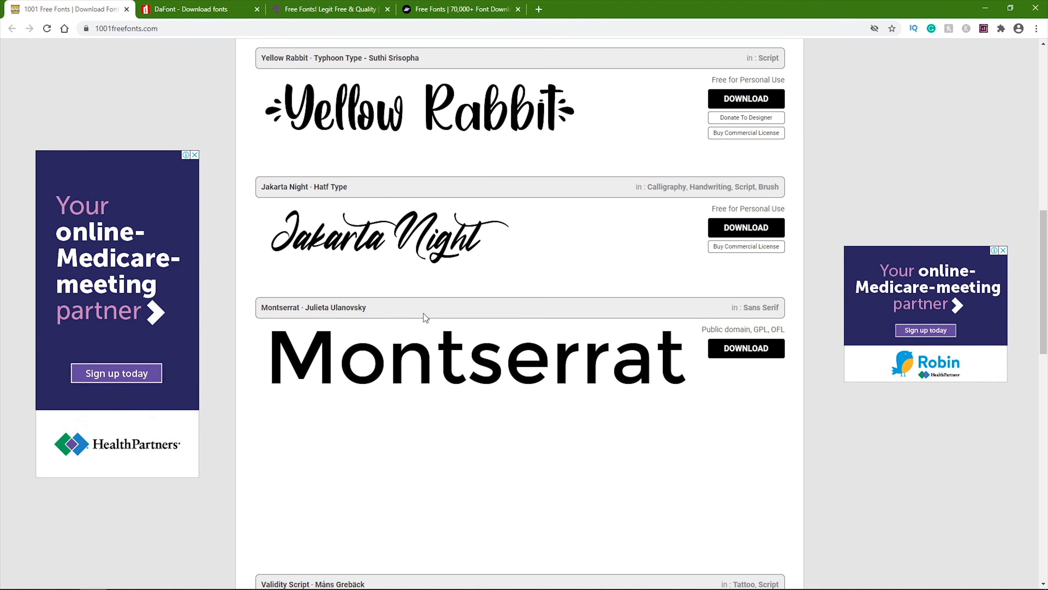
{"action": "left_click", "coordinate": [748, 350]}
Download the "A Atmospheric" font from the recently added fonts on DaFont.
{"action": "left_click", "coordinate": [194, 9]}
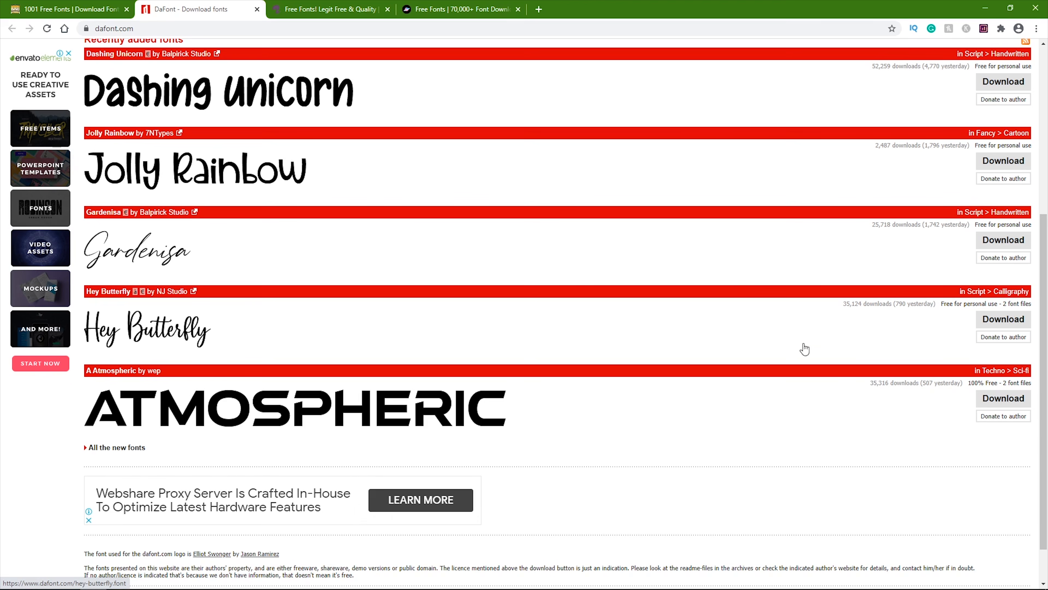
{"action": "left_click", "coordinate": [978, 394]}
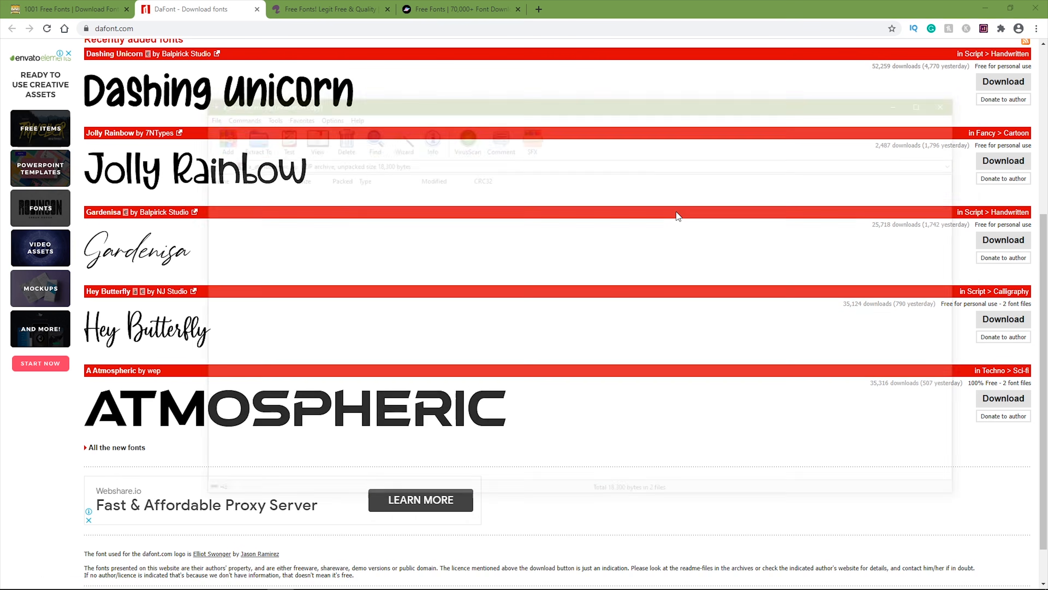